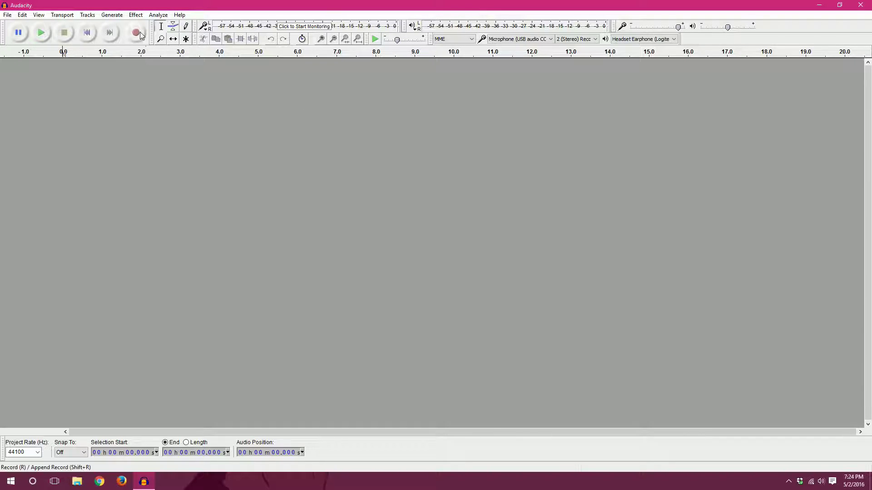
- Open the File menu in the empty Audacity project
click(7, 15)
- Open the Slow Speech file from Lounge 2 as a 48000 Hz stereo track
click(18, 35)
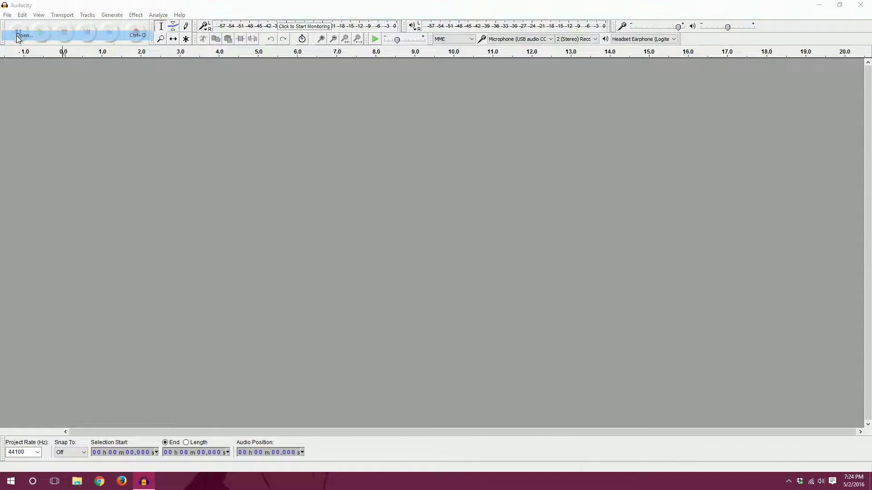
click(71, 74)
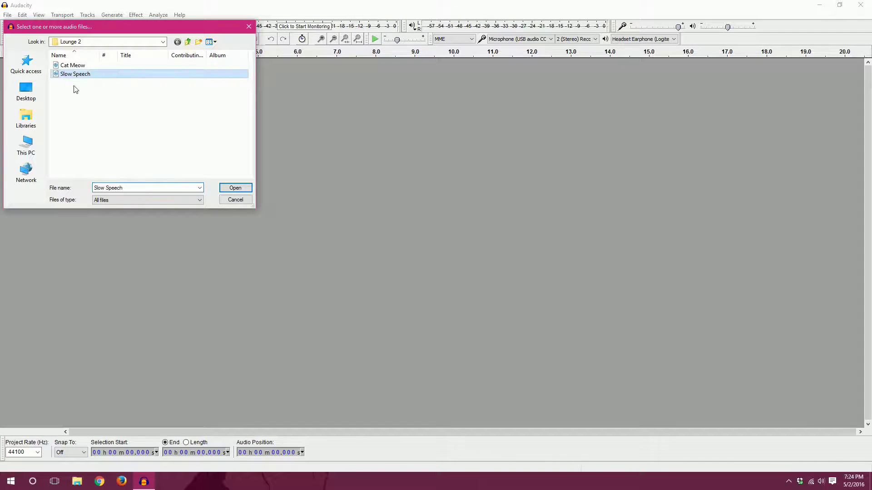
click(230, 188)
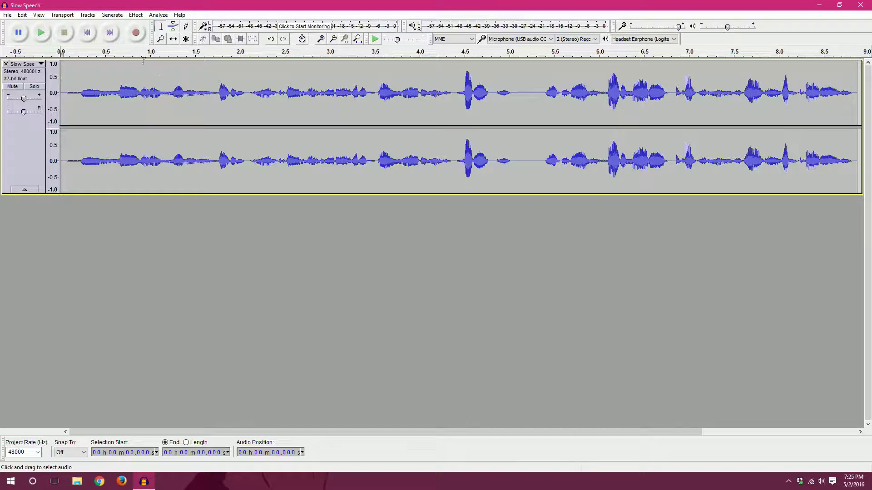
click(39, 39)
- Select the whole track and open the Sliding Time Scale/Pitch Shift effect
key(ctrl+a)
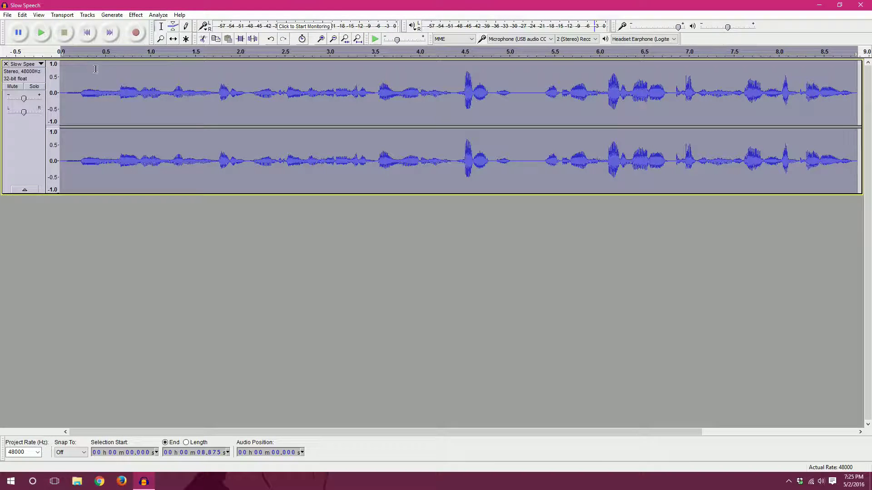
click(134, 16)
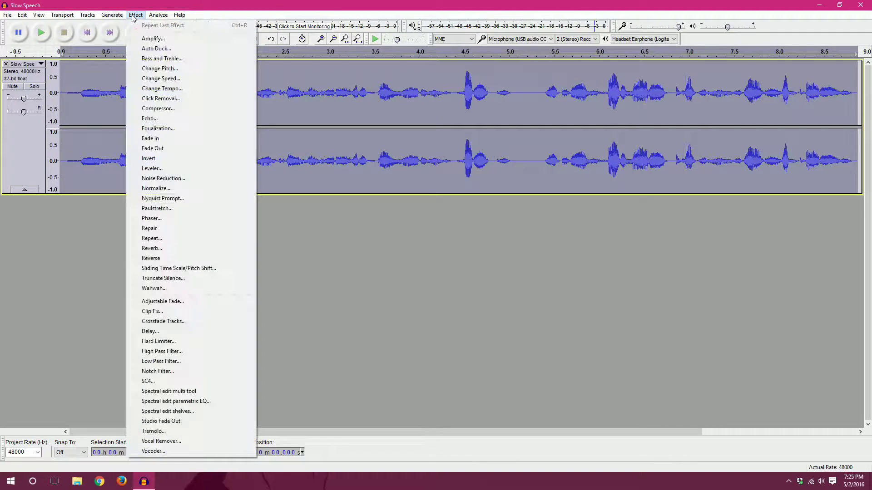
click(155, 271)
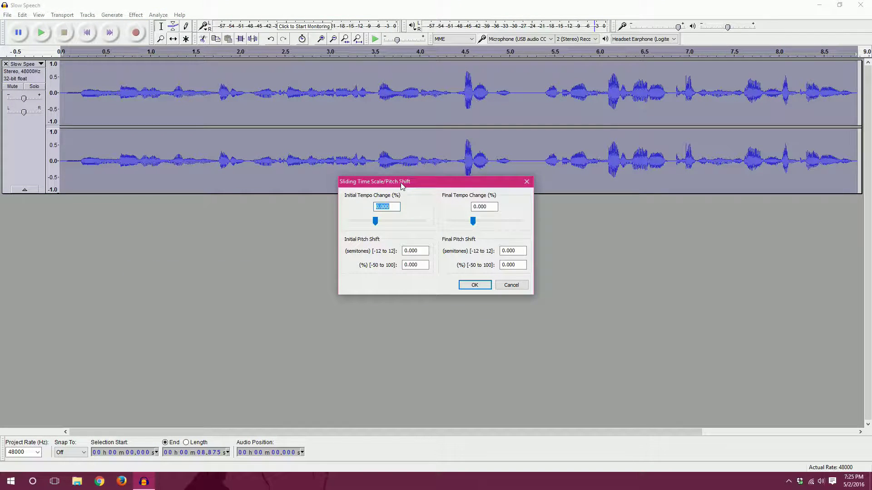
drag(402, 184, 395, 183)
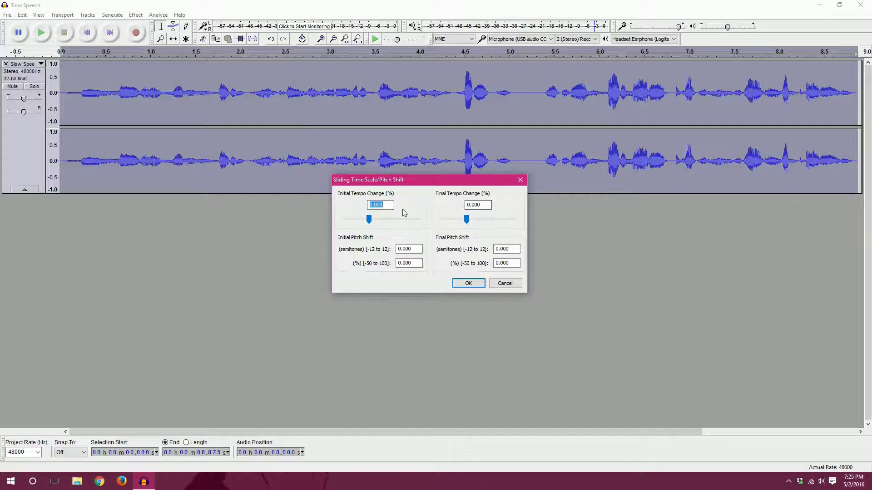
- Set initial and final tempo change to 50% and apply, shortening the clip to about 5.9 seconds
text(50)
key(BackSpace)
key(BackSpace)
text(100)
double_click(375, 205)
text(50)
drag(493, 206, 447, 204)
text(50)
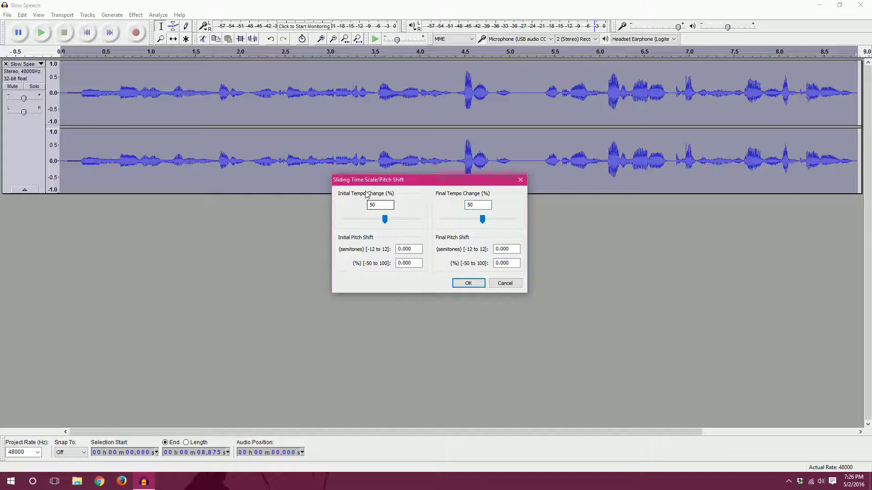
click(468, 284)
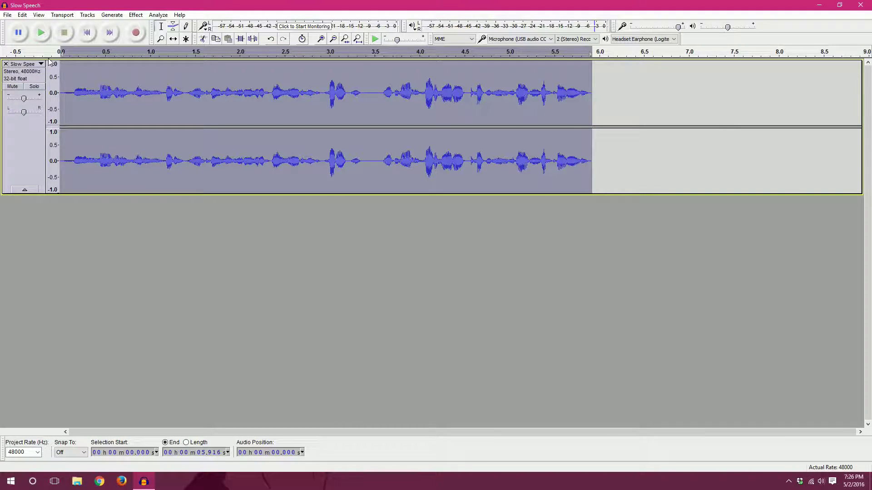
- Listen to the 5.9-second sped-up clip, then return to the Effect menu
click(41, 32)
click(136, 15)
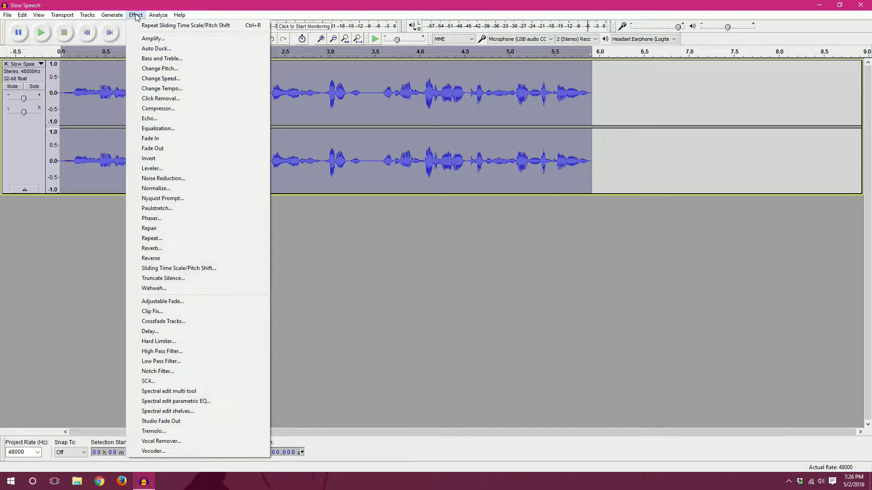
- Reopen Sliding Time Scale/Pitch Shift and set the pitch to slide from -8 to 6 semitones
click(185, 269)
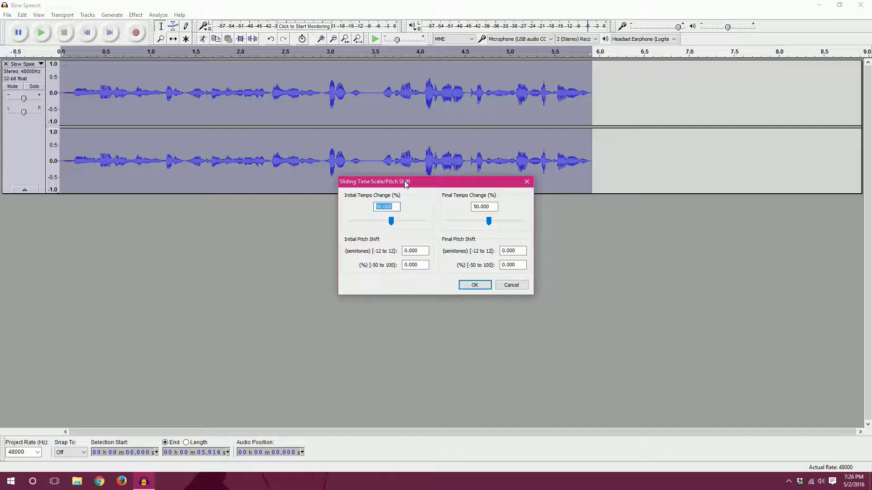
drag(401, 183, 388, 202)
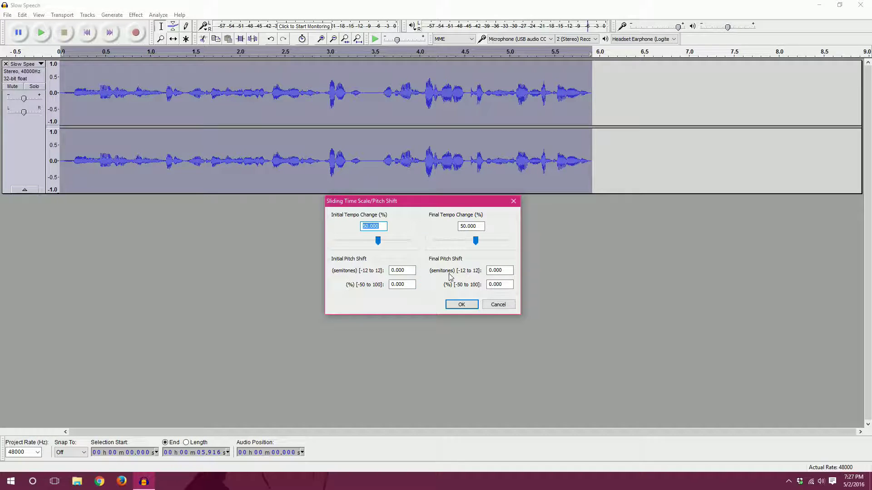
double_click(410, 271)
text(-8)
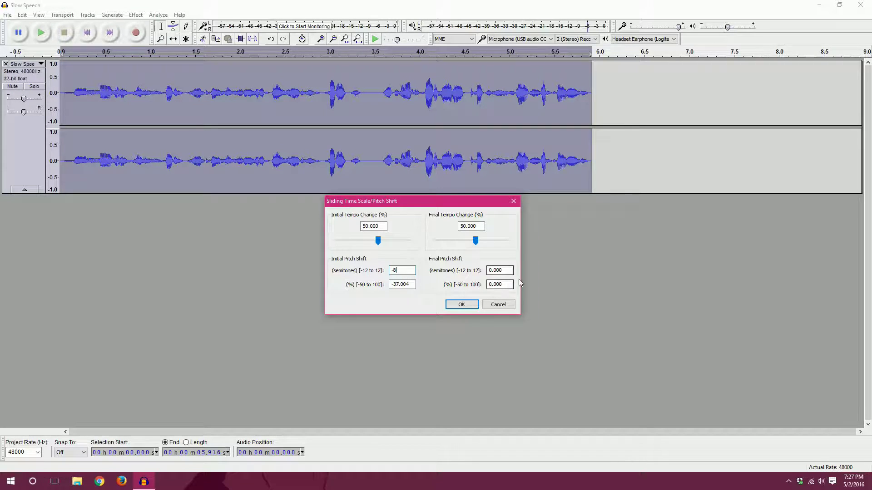
key(Tab)
text(6)
- Set both tempo changes to 50% and apply, shortening the clip to about 3.9 seconds
double_click(385, 226)
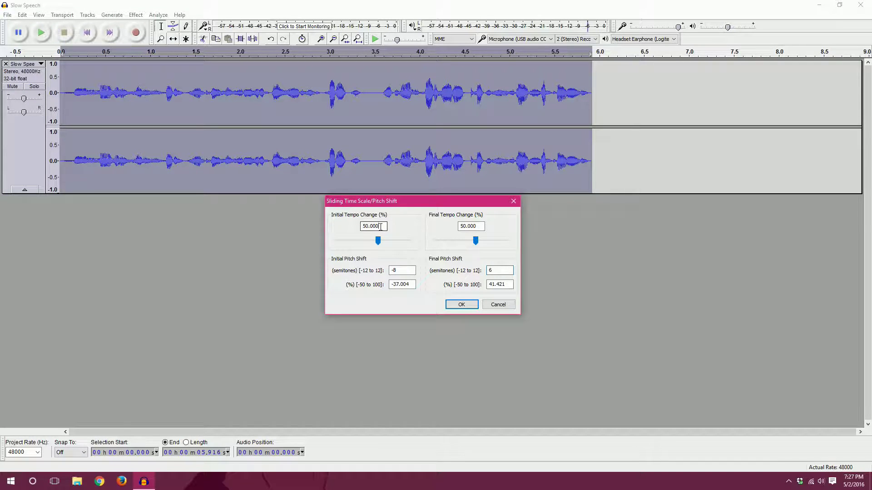
text(050)
key(BackSpace)
key(BackSpace)
key(BackSpace)
text(50)
click(462, 304)
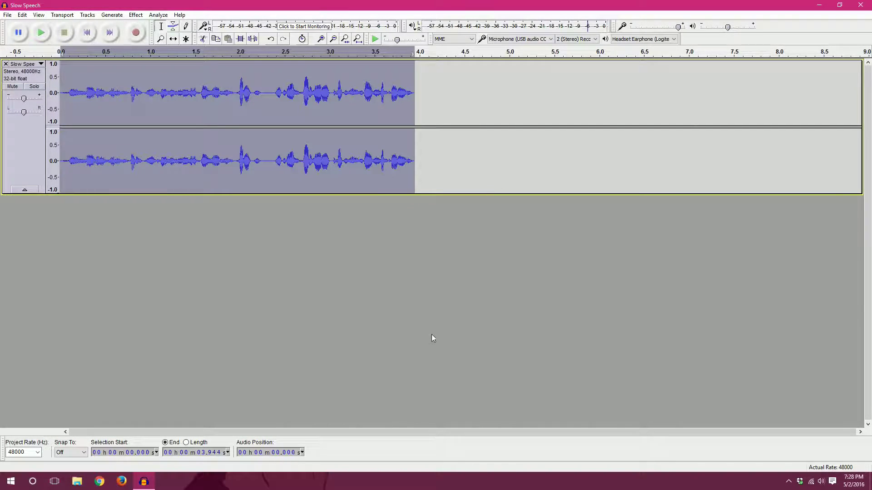
- Move the edit point to the clip start and play the pitch-sliding result twice
click(403, 96)
click(122, 98)
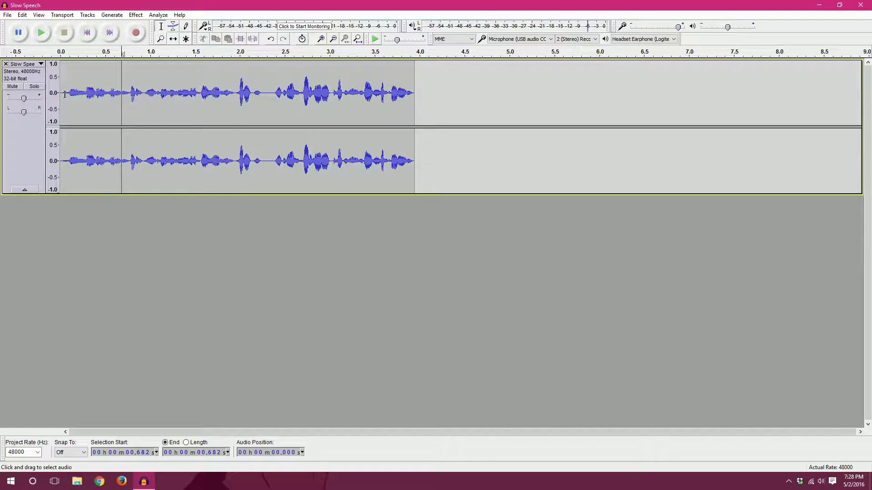
click(61, 92)
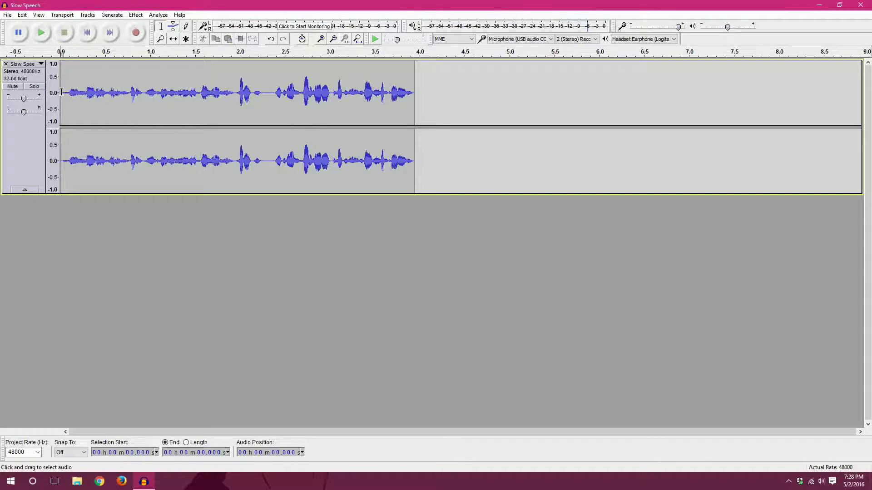
click(41, 32)
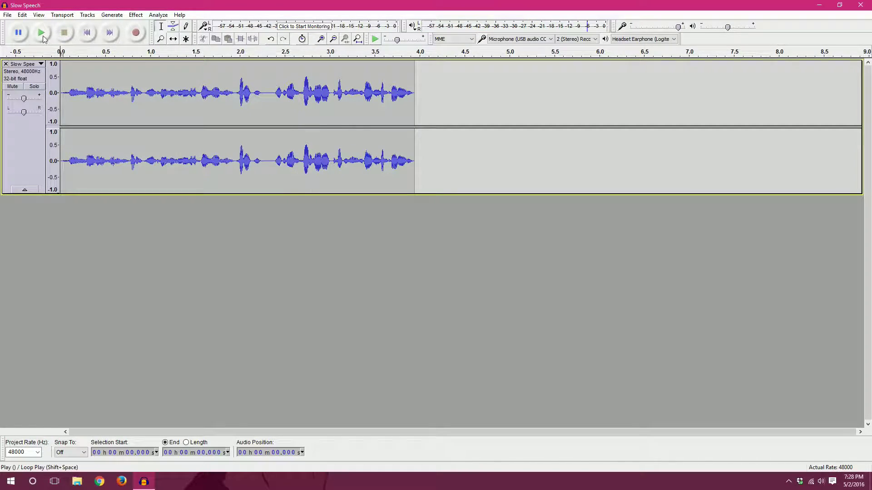
click(42, 35)
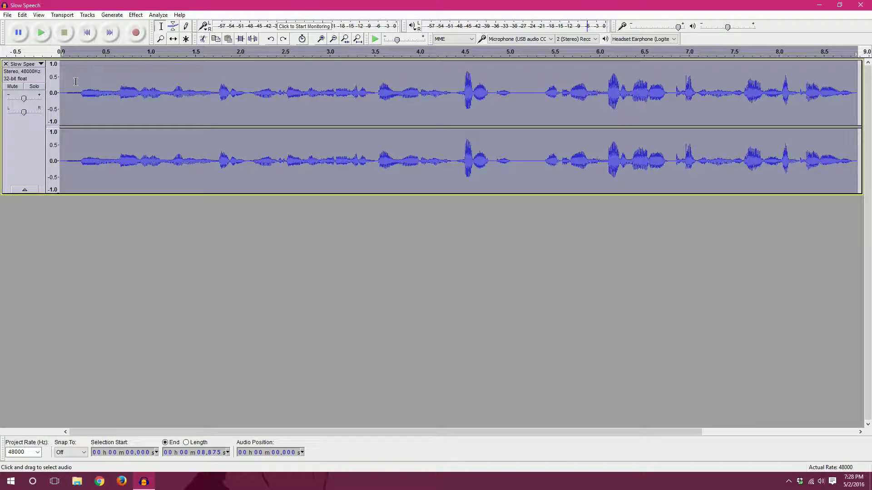
- Play the restored 9-second original clip briefly, then stop it
click(70, 86)
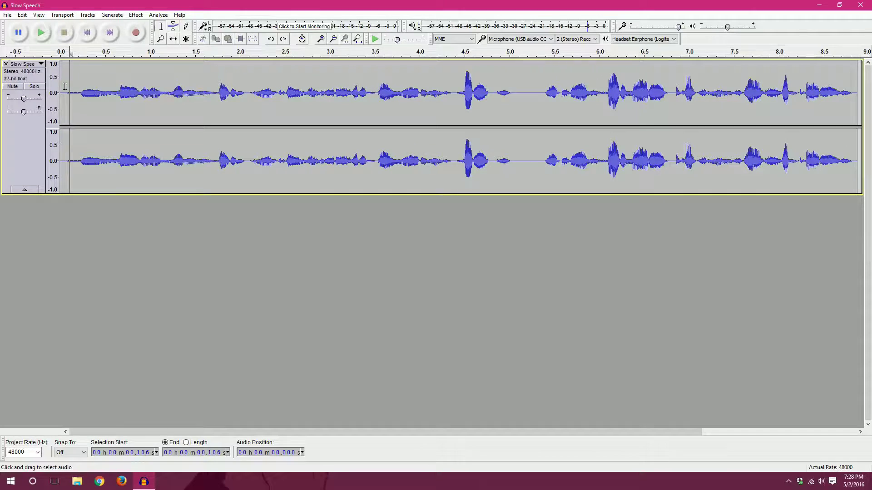
click(42, 32)
click(60, 36)
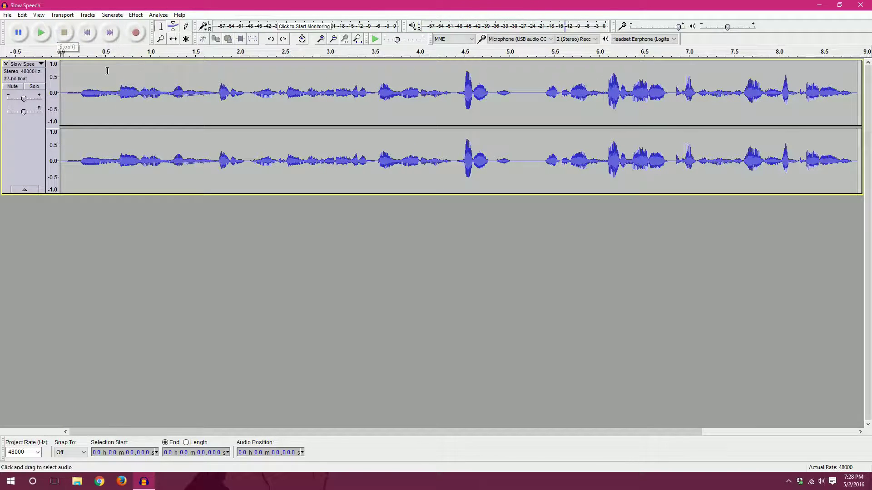
click(133, 15)
mouse_move(127, 13)
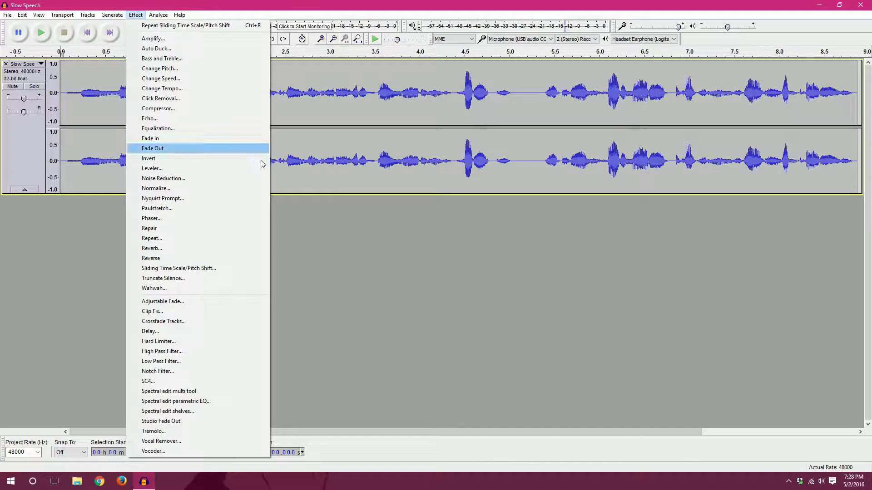
click(387, 246)
- Apply a 0% tempo, -8 to 8 semitone pitch slide to the whole clip and play it
key(ctrl+a)
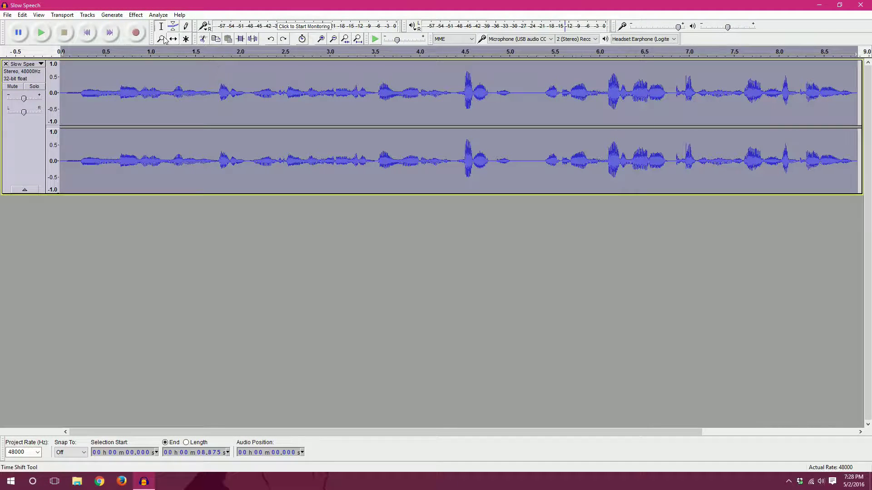
click(136, 14)
click(164, 269)
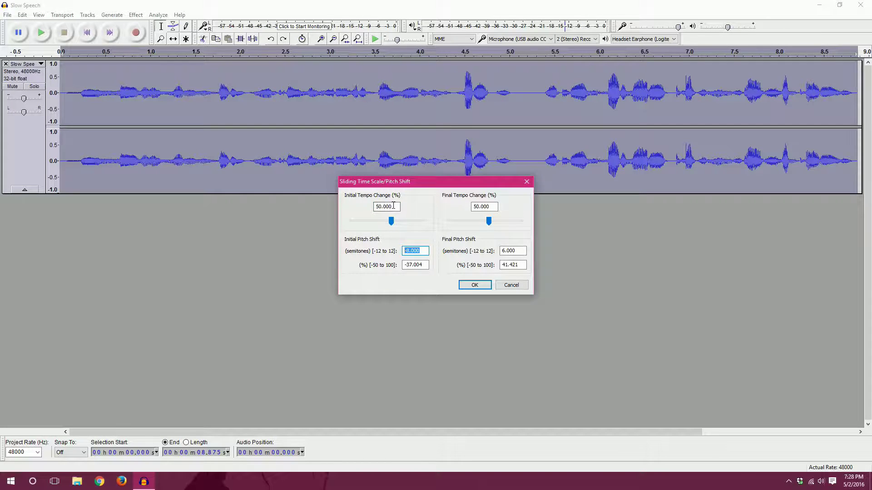
drag(392, 206, 363, 210)
text(00)
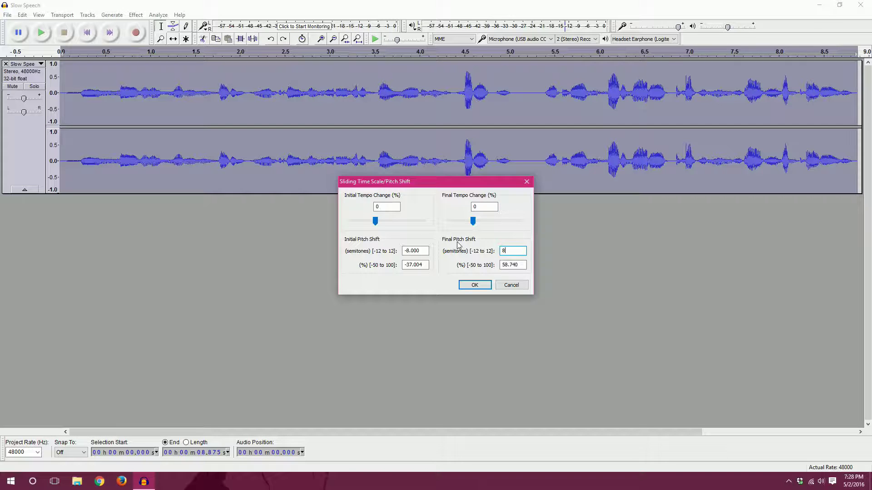
click(475, 286)
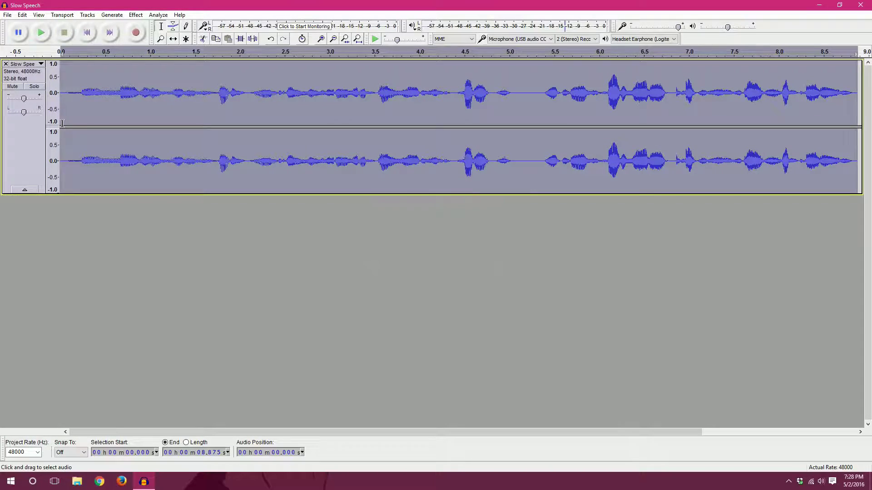
click(40, 33)
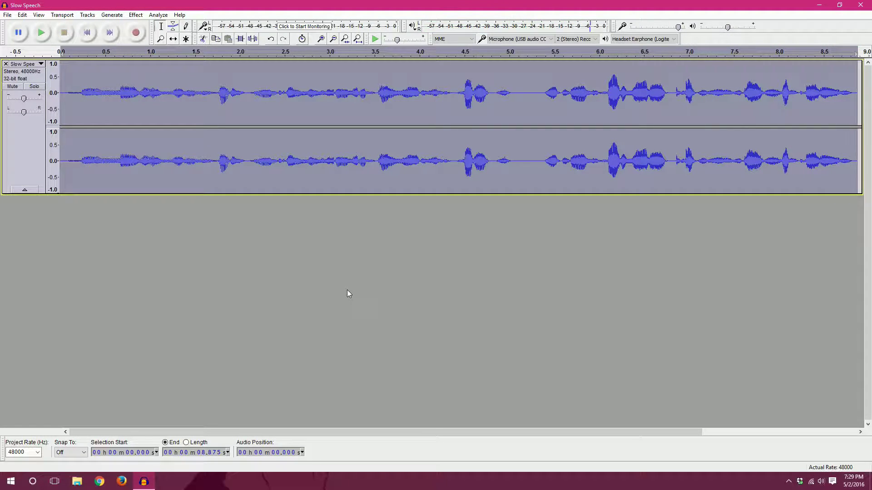
click(136, 14)
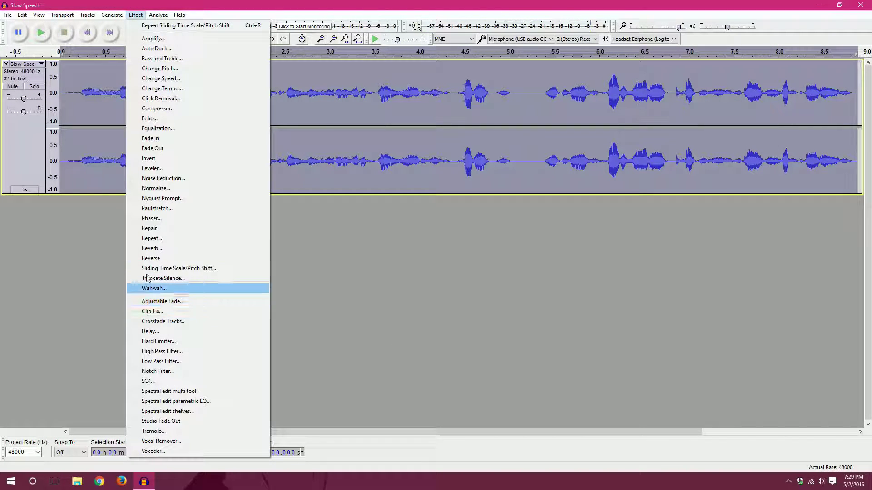
- Apply a steady 8-semitone pitch raise, play part of it, then undo to clear the track
click(152, 268)
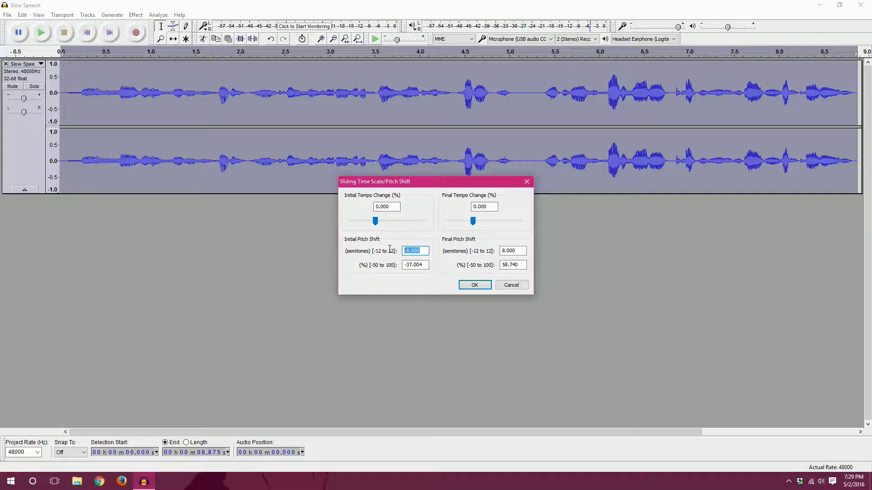
click(474, 285)
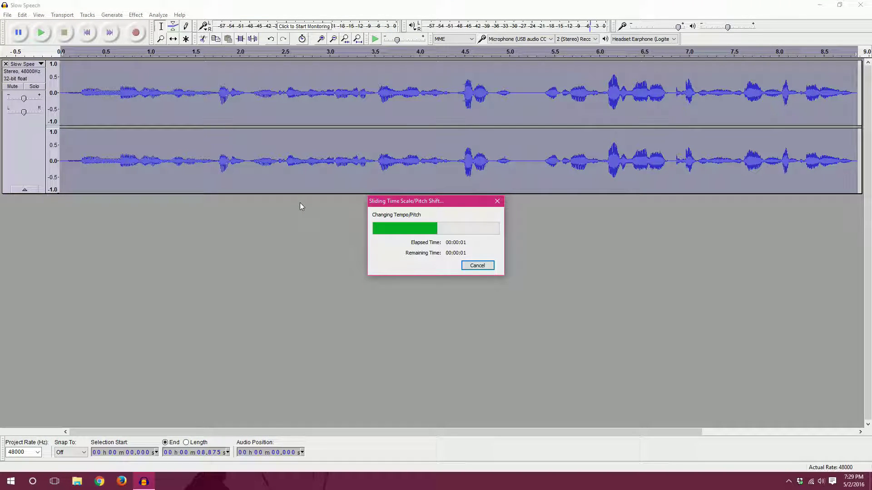
click(45, 32)
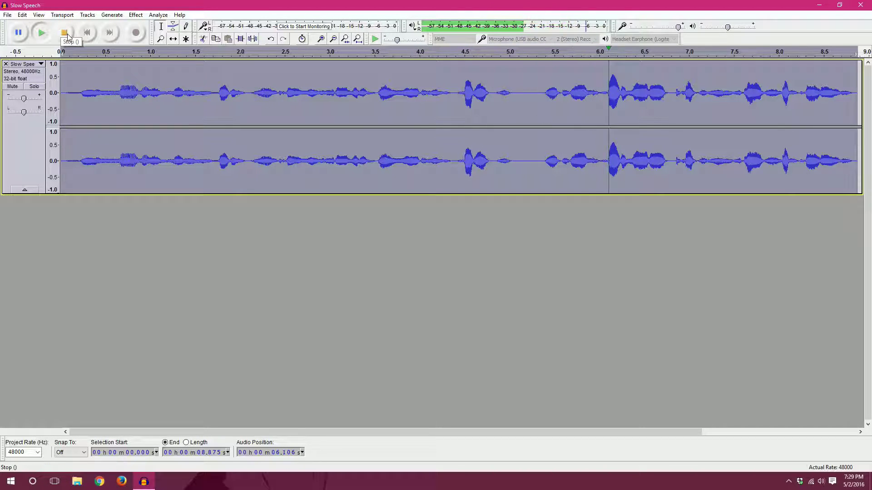
click(64, 33)
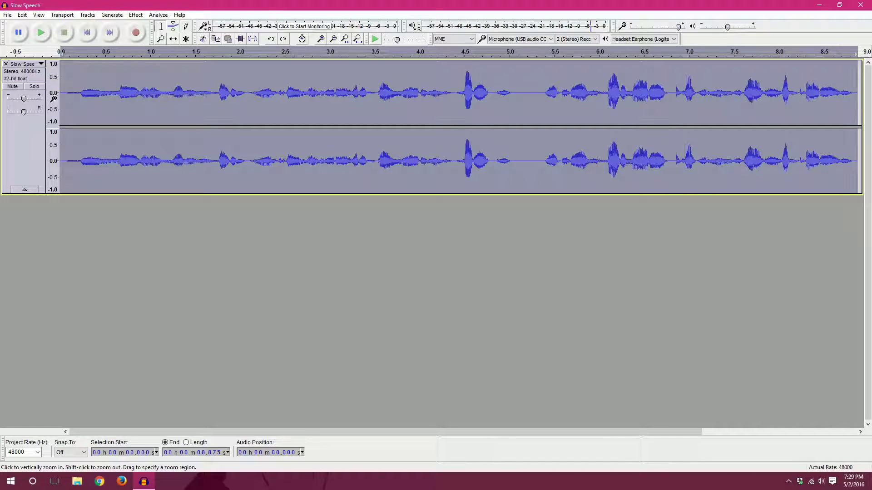
key(ctrl+z)
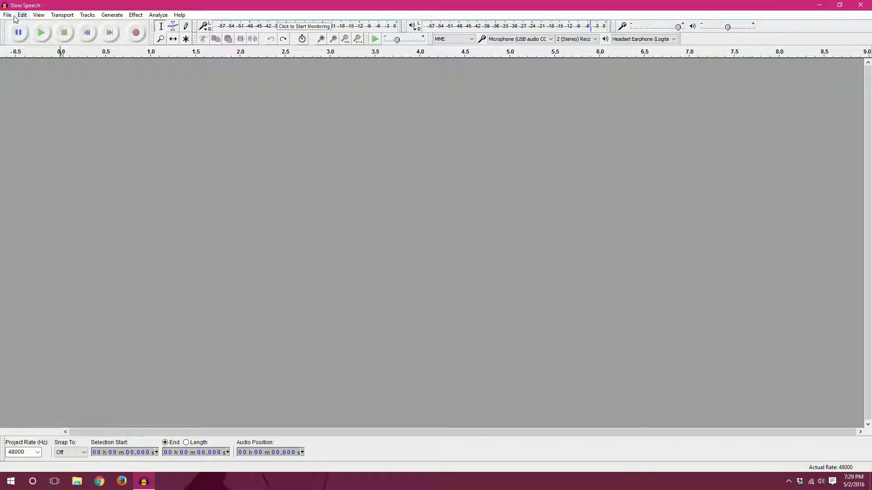
- Reload Slow Speech from Lounge 2 as a fresh 9-second stereo 48000 Hz track
click(13, 17)
click(21, 34)
click(70, 74)
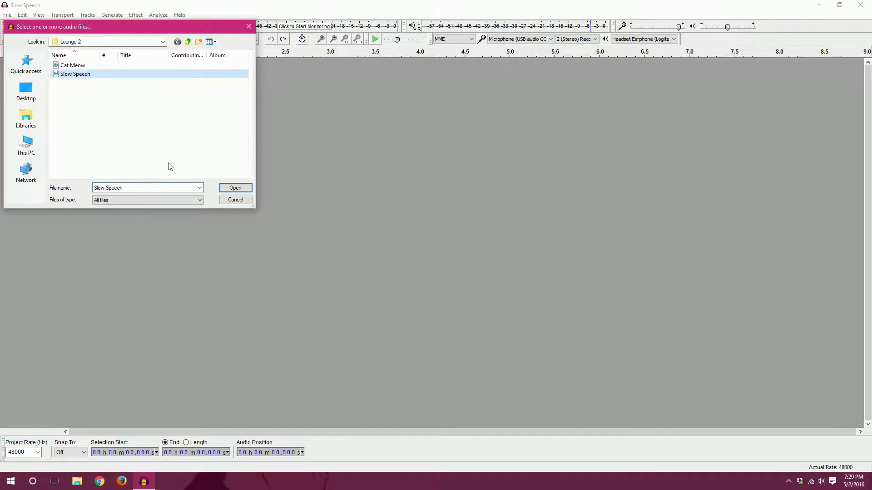
click(229, 188)
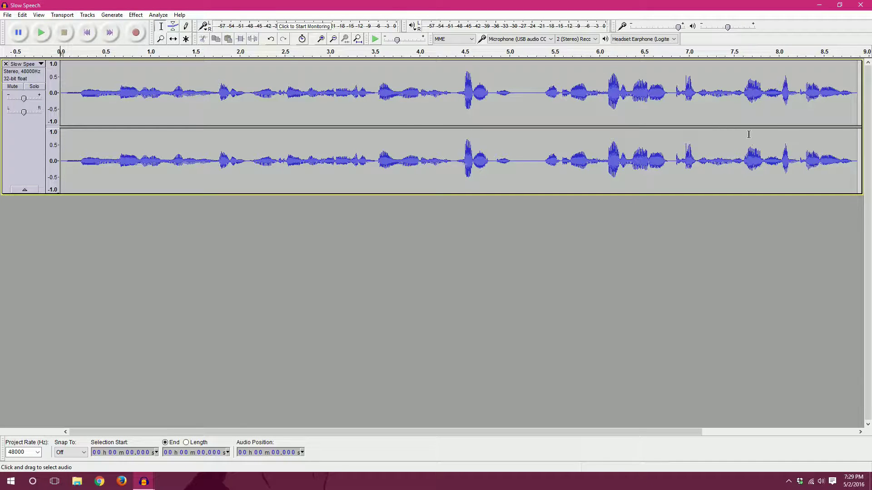
- Raise the whole reloaded clip by 8 semitones with 0% tempo change and play it back
click(136, 15)
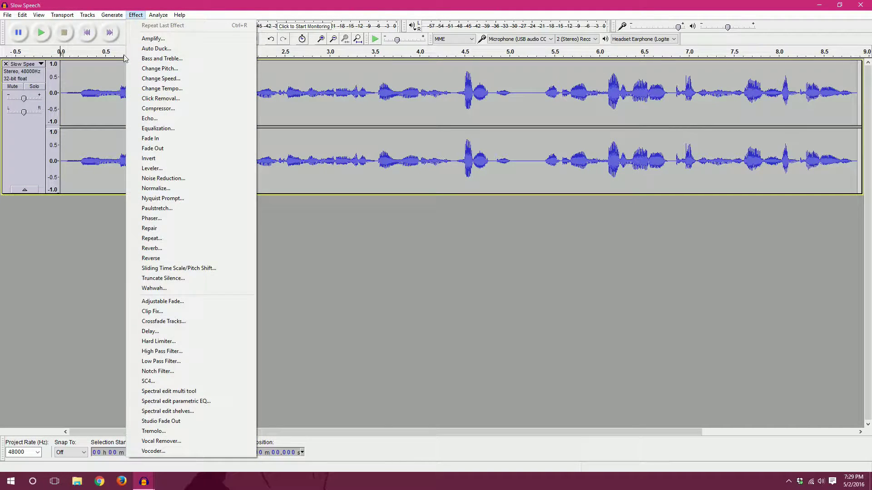
click(109, 247)
key(ctrl+a)
click(136, 15)
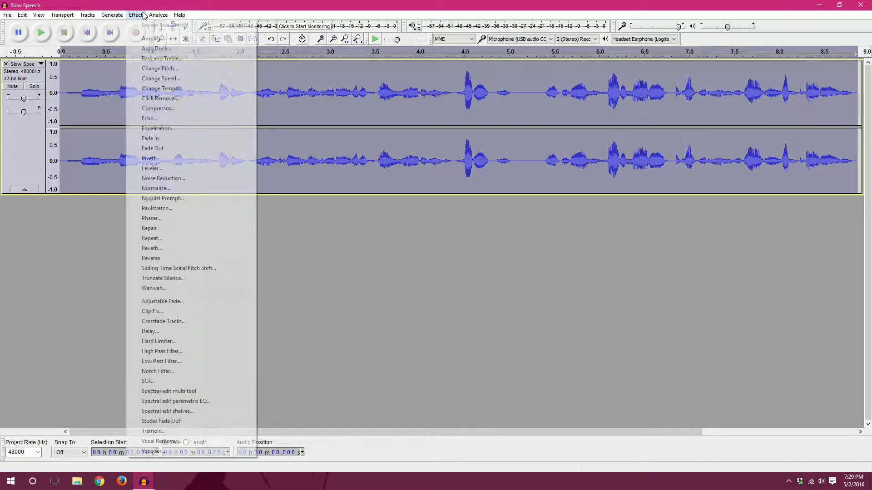
click(162, 269)
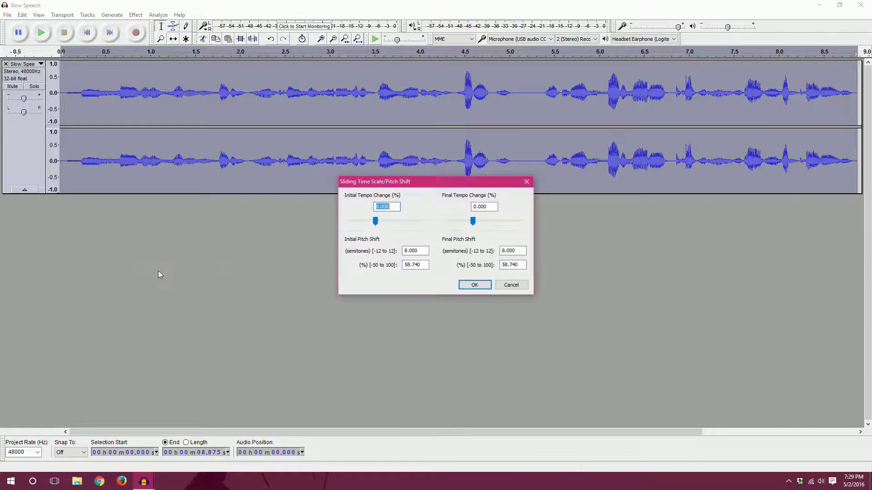
click(474, 285)
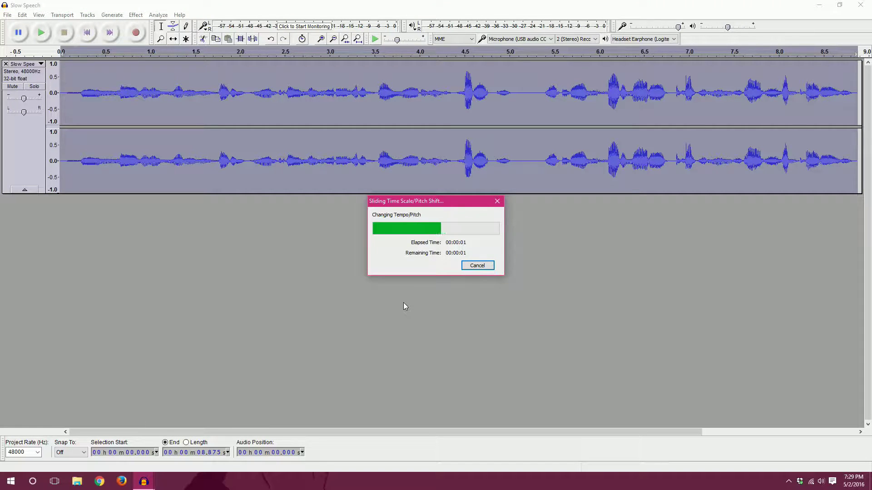
click(41, 32)
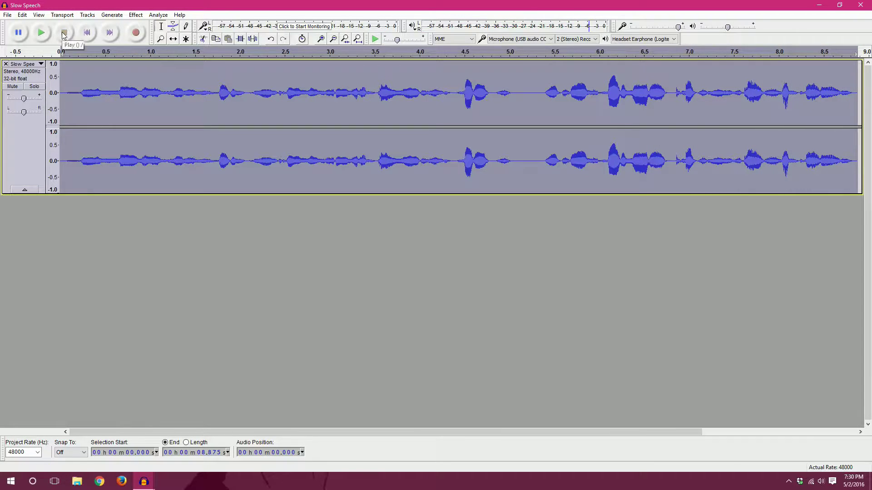
- Deselect the track and dismiss the Effect menu without choosing an effect
click(444, 259)
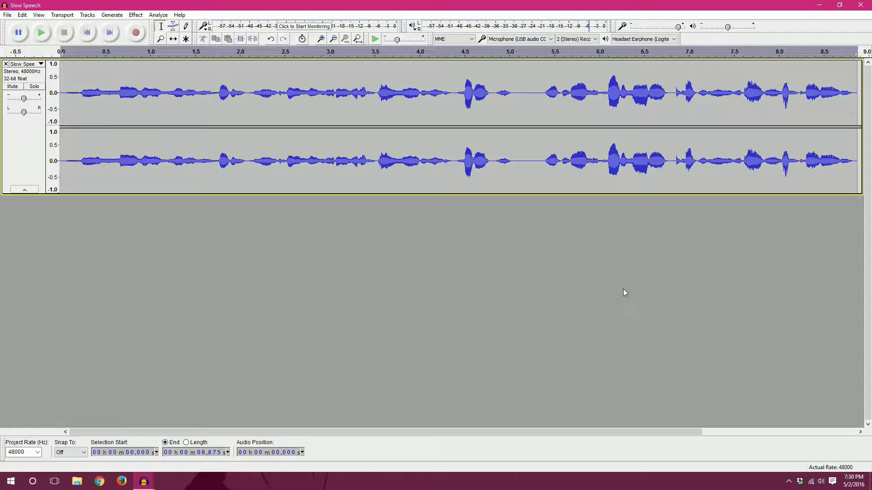
click(133, 18)
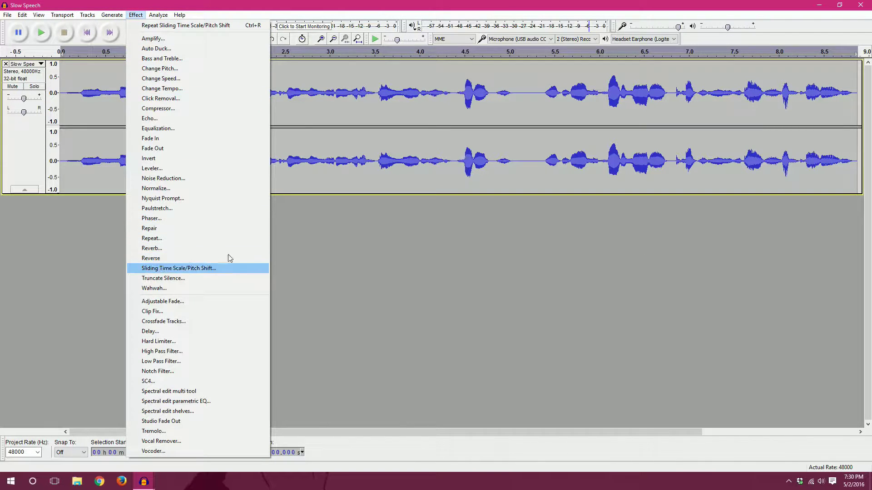
click(405, 230)
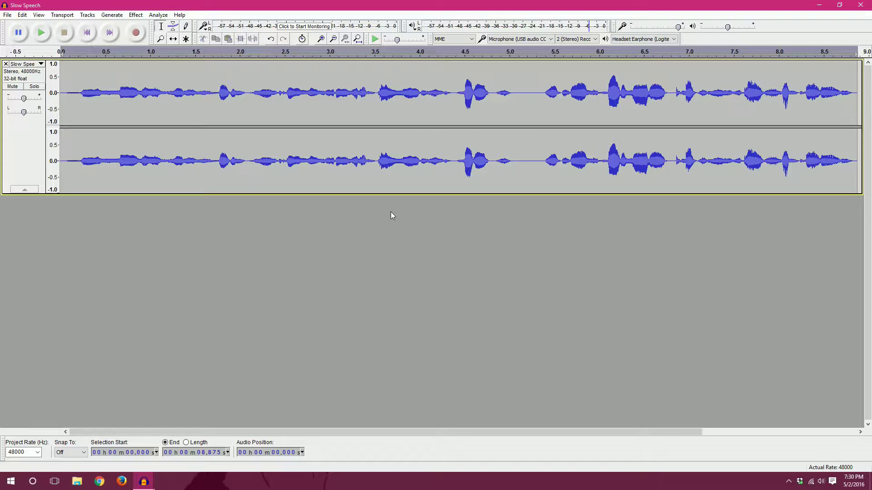